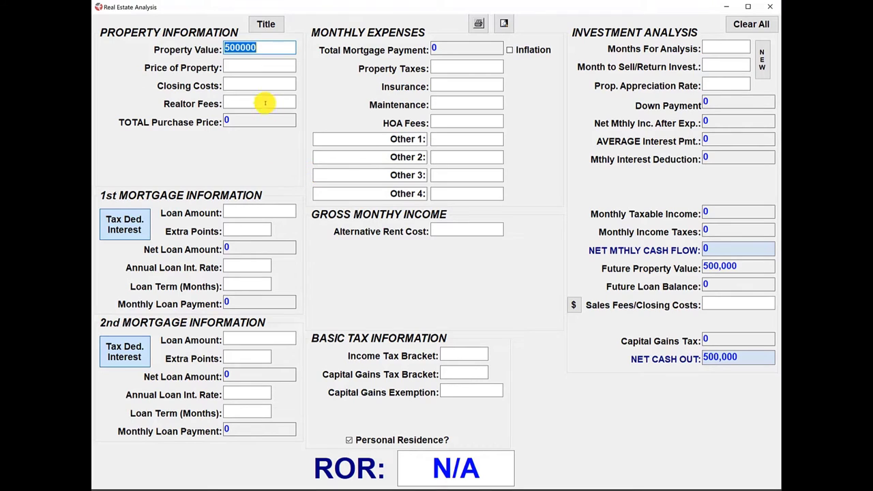
Step: Enter a 500,000 property price, 10,000 closing costs and 15,000 realtor fees, totalling 525,000
click(239, 65)
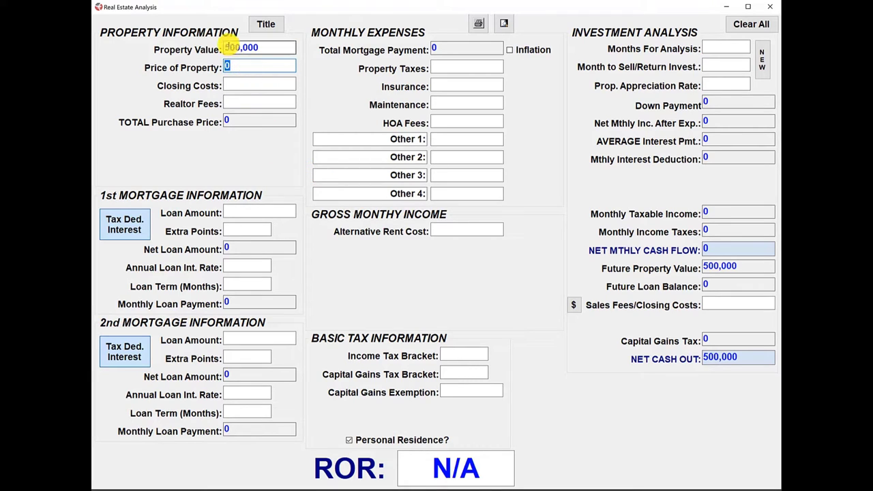
text(500000)
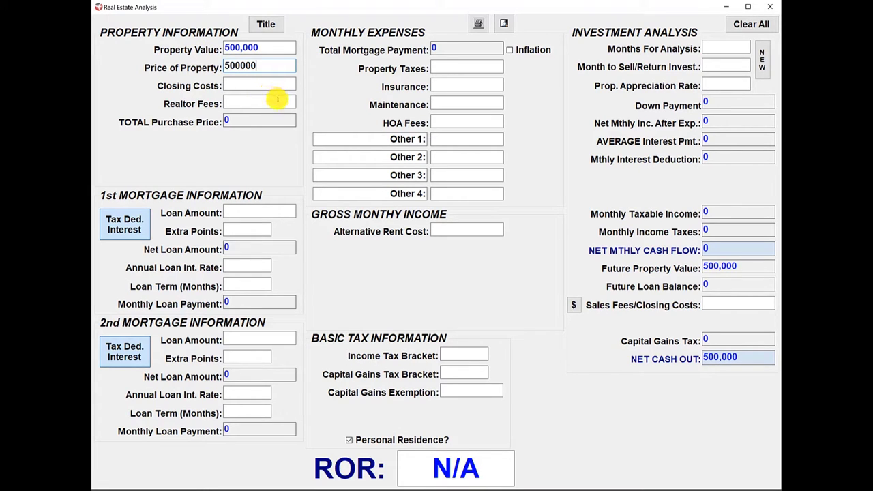
click(285, 85)
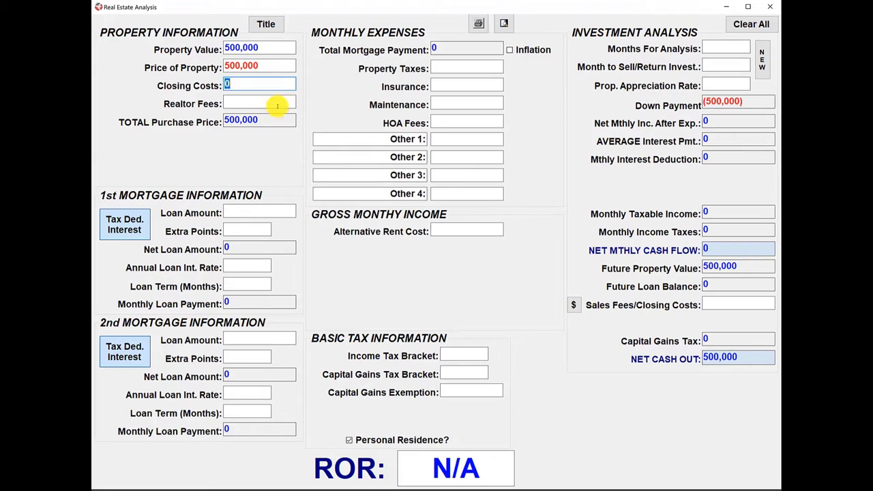
text(10000)
click(279, 103)
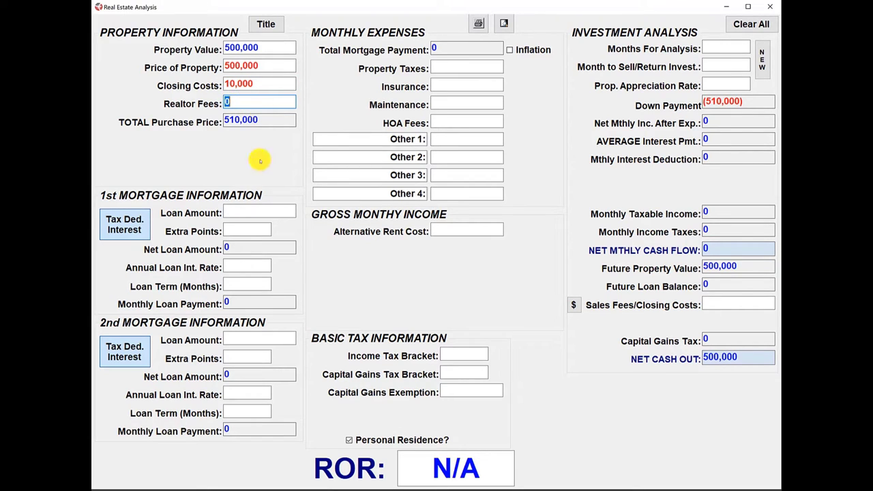
text(15000)
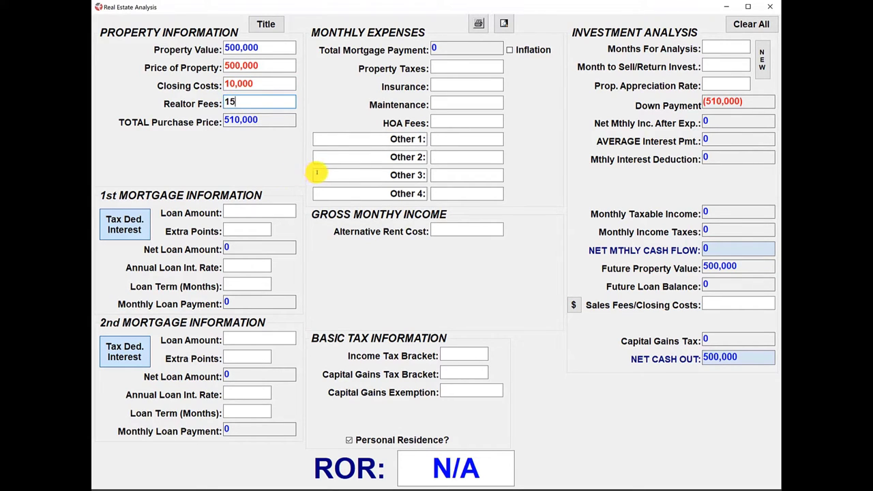
click(281, 81)
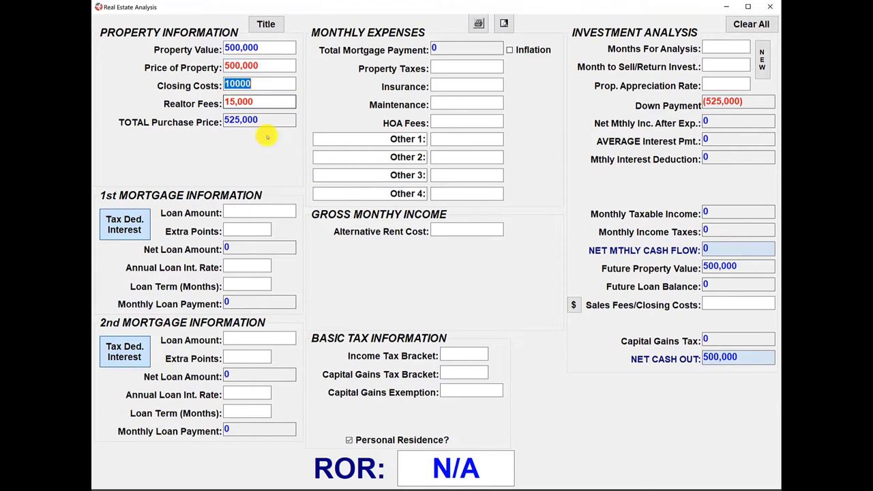
click(249, 207)
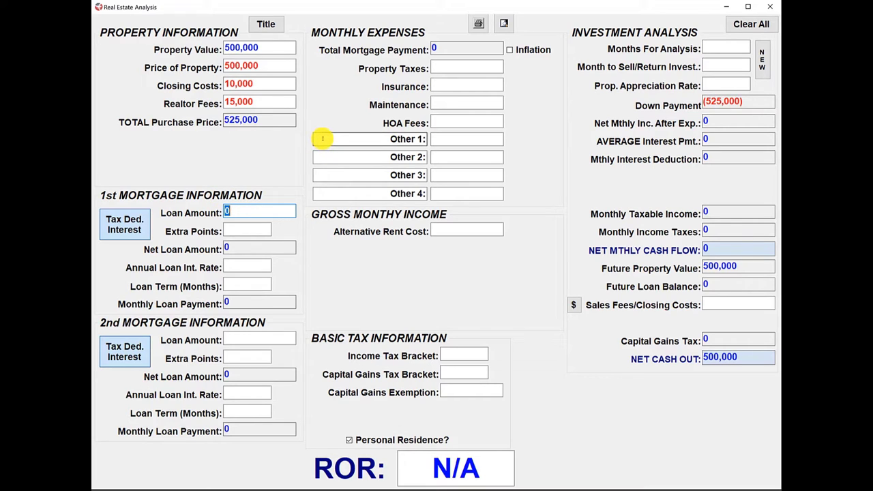
Step: Fill in the first mortgage loan amount, a 4% interest rate and a 360-month term
text(4,250,000)
click(229, 232)
click(230, 268)
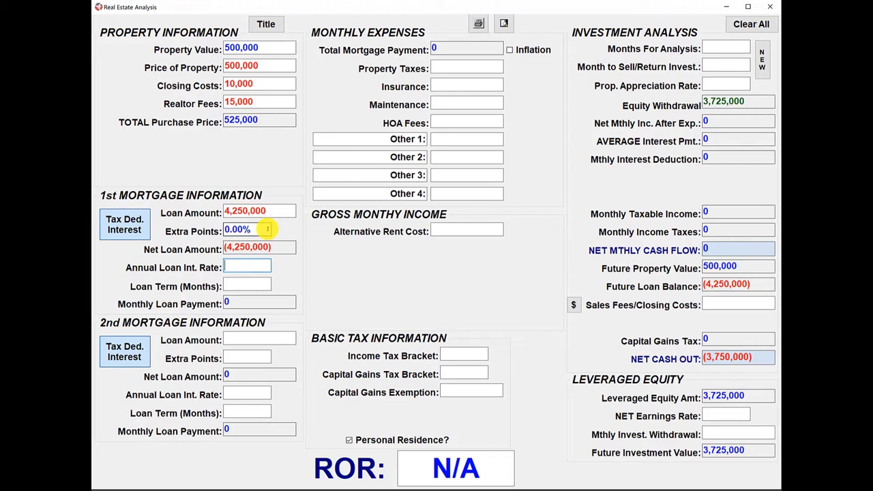
click(239, 287)
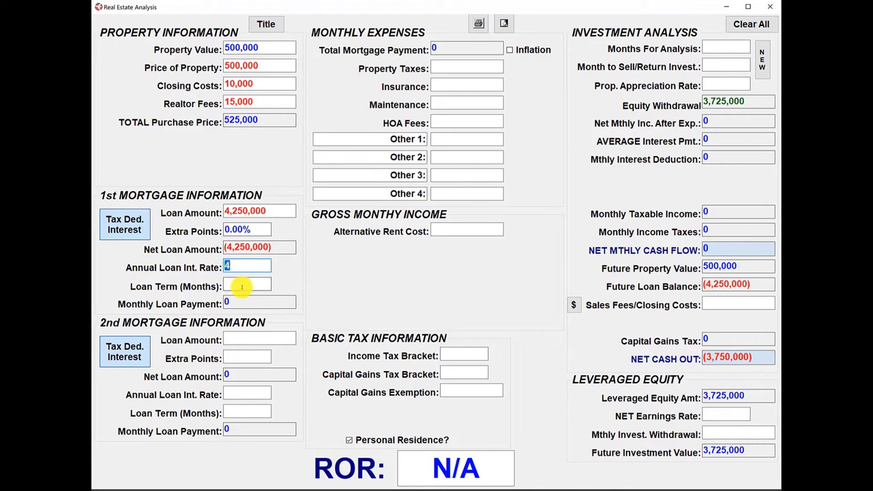
text(3)
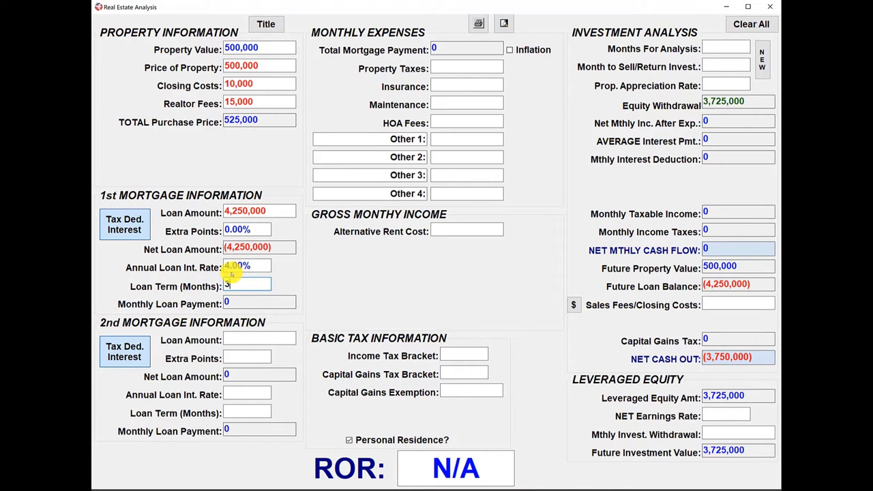
text(60)
key(Return)
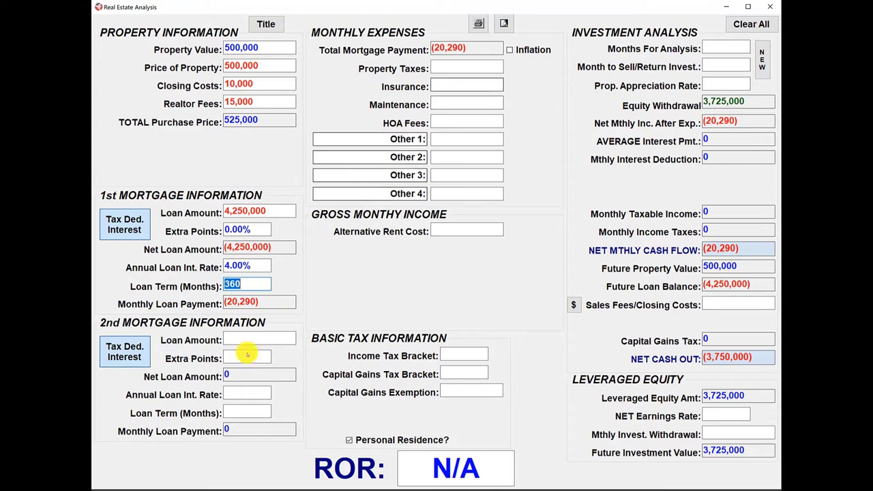
Step: Correct the first mortgage loan amount to 425,000
click(276, 212)
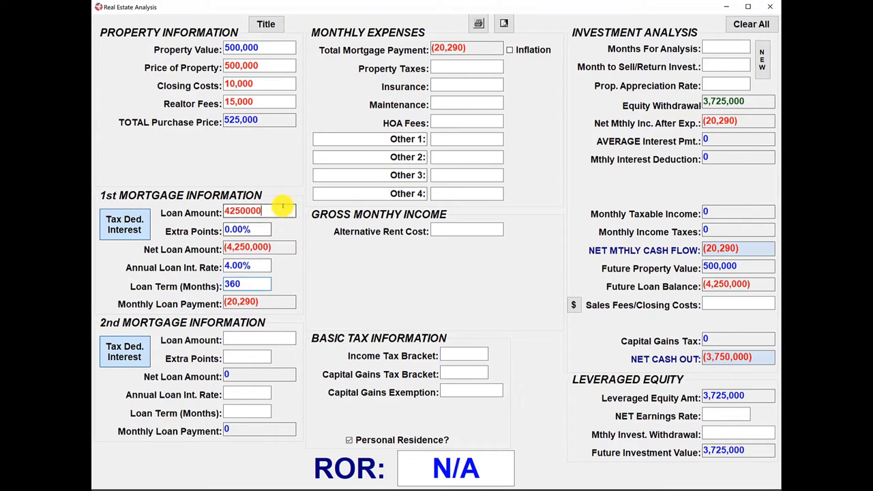
click(258, 232)
click(276, 210)
click(278, 210)
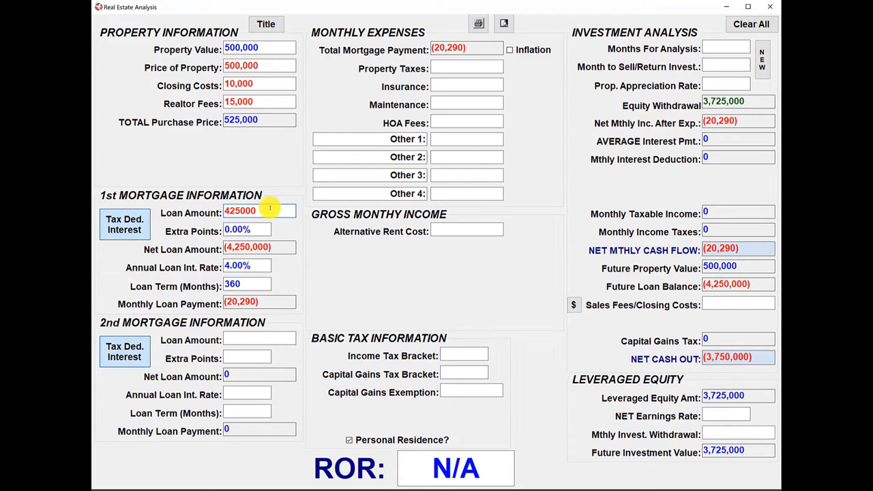
key(Return)
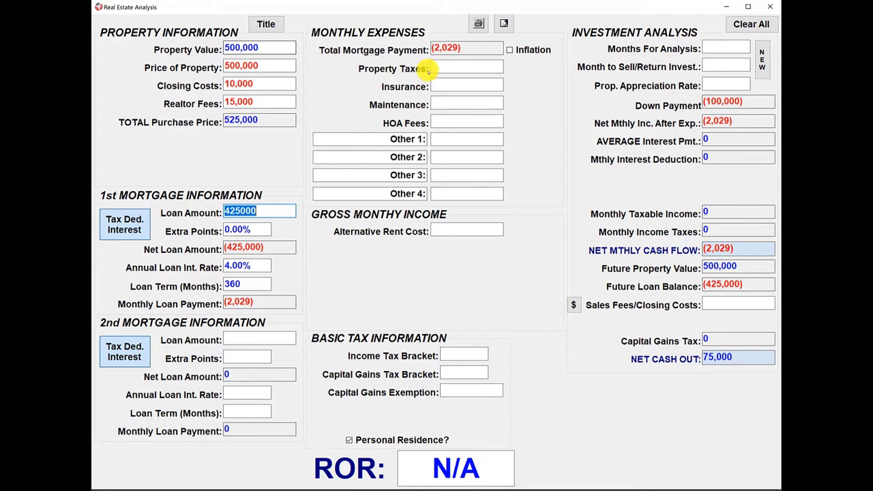
Step: Enter 2,500 property taxes, 150 insurance and 100 maintenance, leaving HOA fees at zero
click(448, 66)
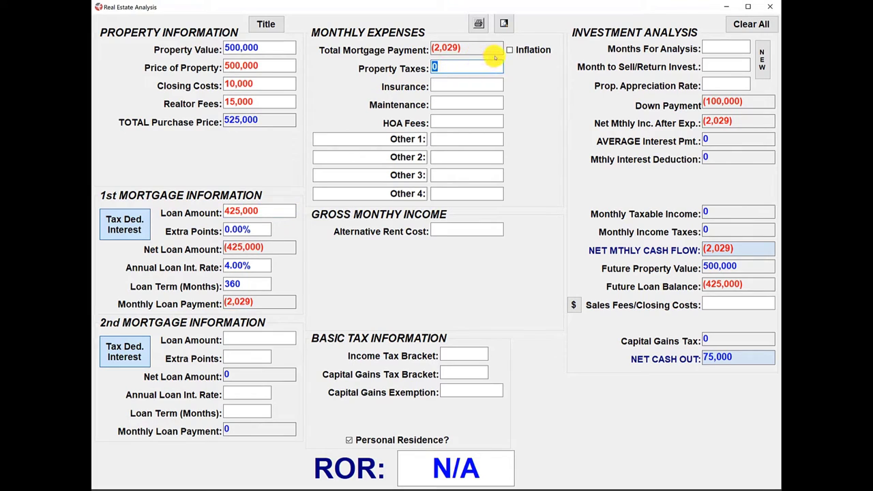
text(2,5)
text(0)
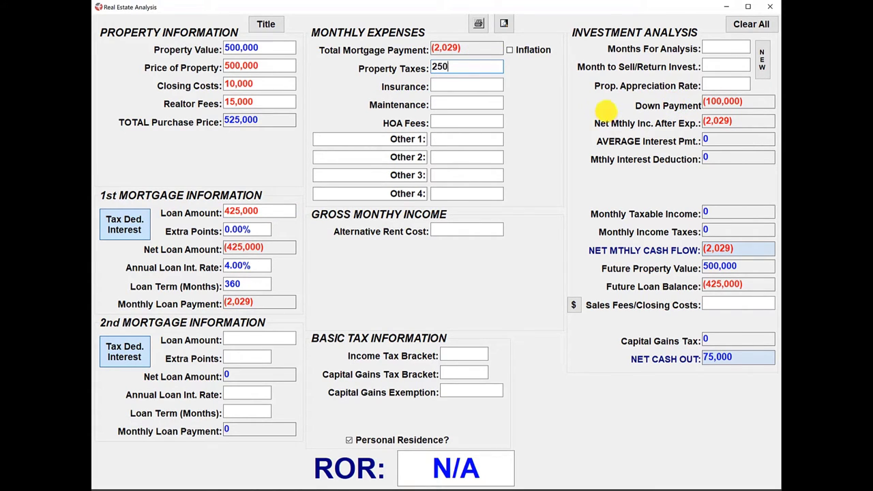
text(0)
click(442, 84)
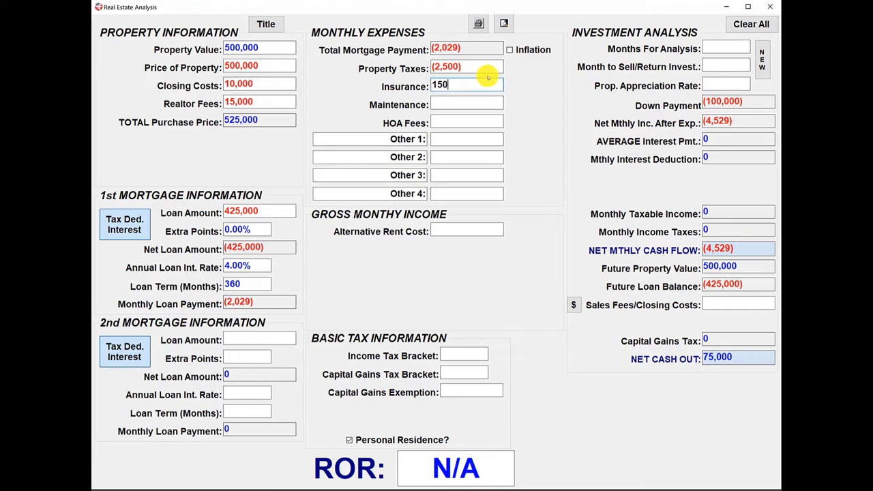
click(454, 102)
click(436, 102)
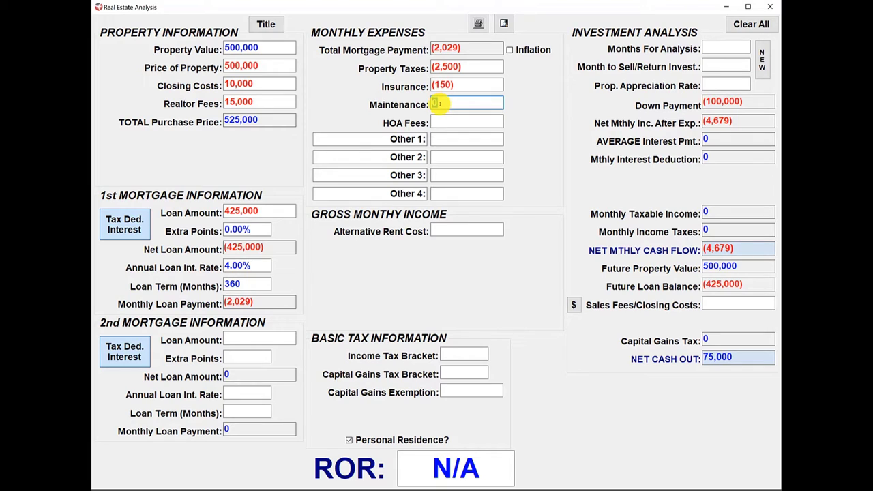
double_click(437, 103)
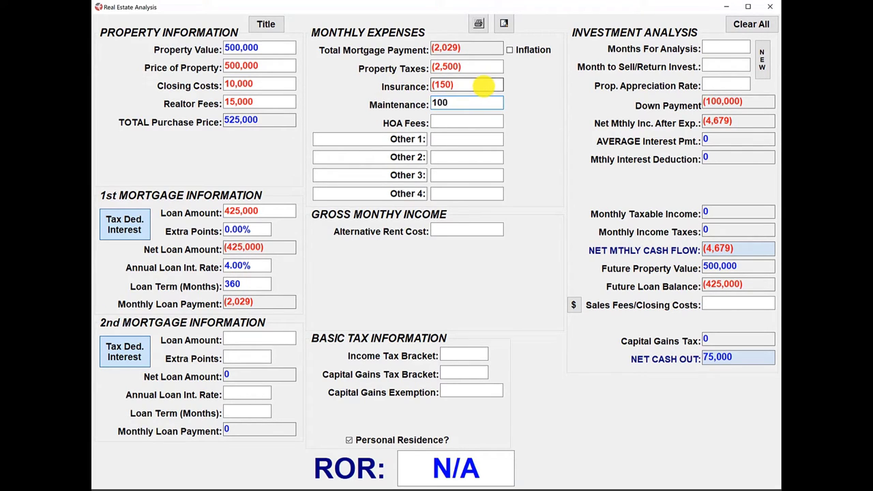
click(440, 122)
click(435, 136)
click(456, 230)
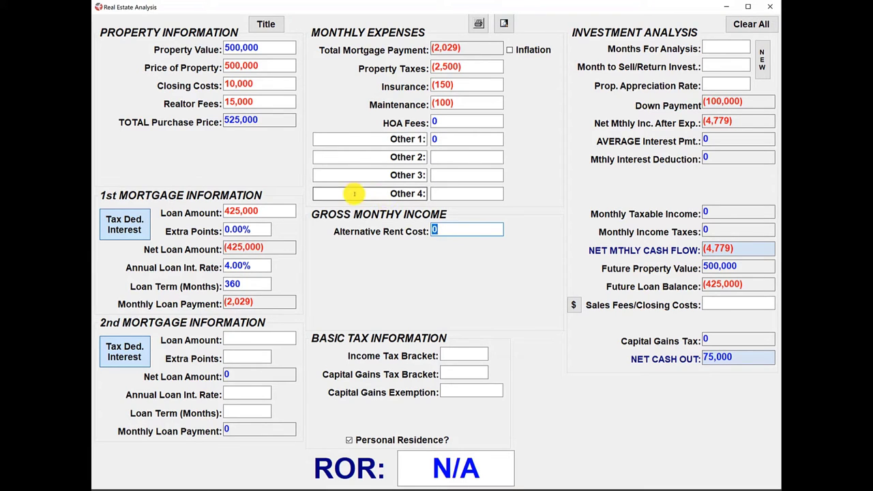
Step: Set a 3,750 alternative monthly rent cost and start the 28% income tax bracket entry
click(453, 229)
double_click(429, 230)
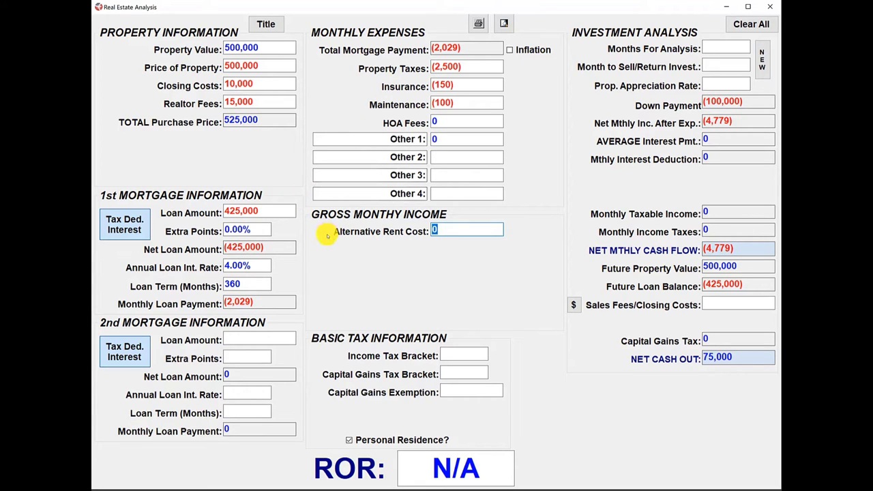
text(375)
key(Return)
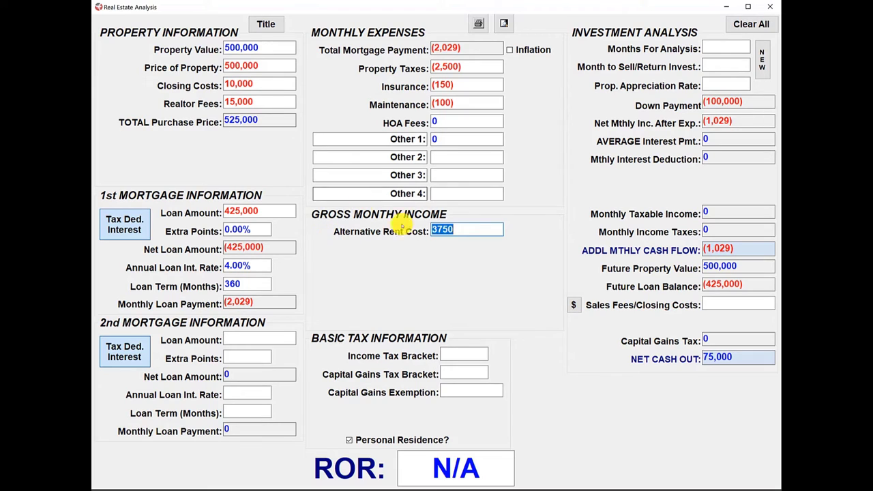
click(447, 194)
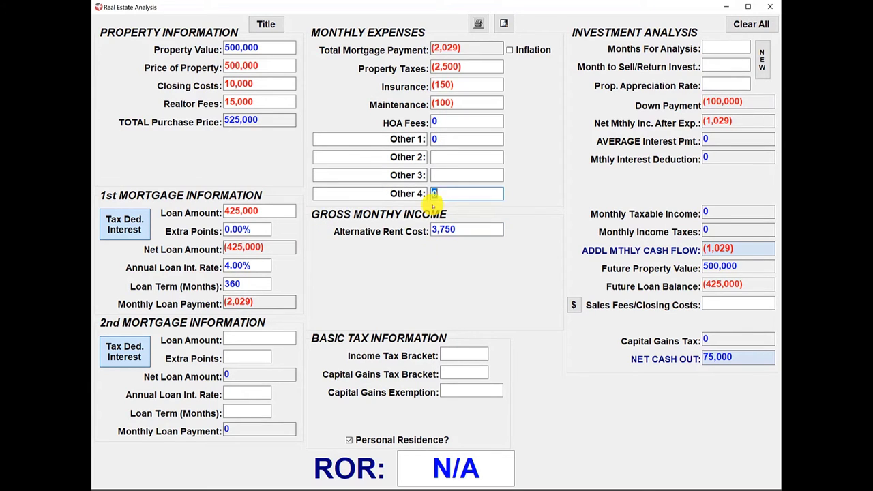
click(444, 354)
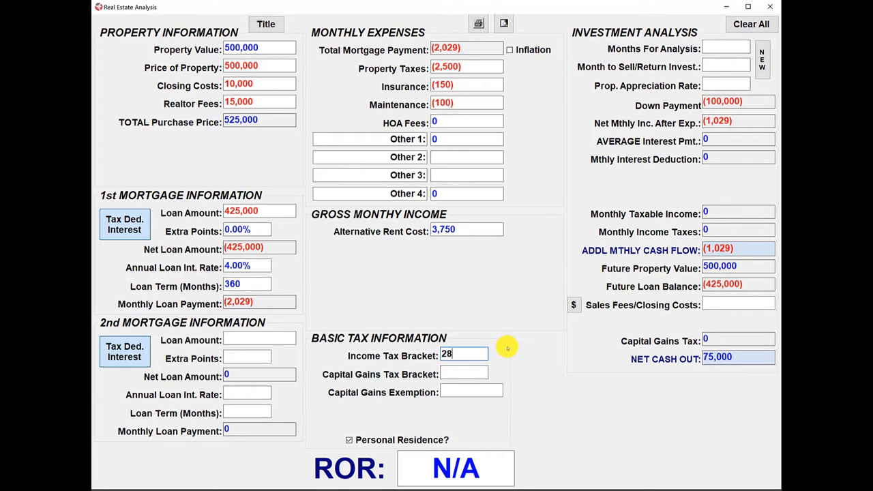
Step: Enter a 15% capital gains tax bracket and a 500,000 capital gains exemption
click(451, 372)
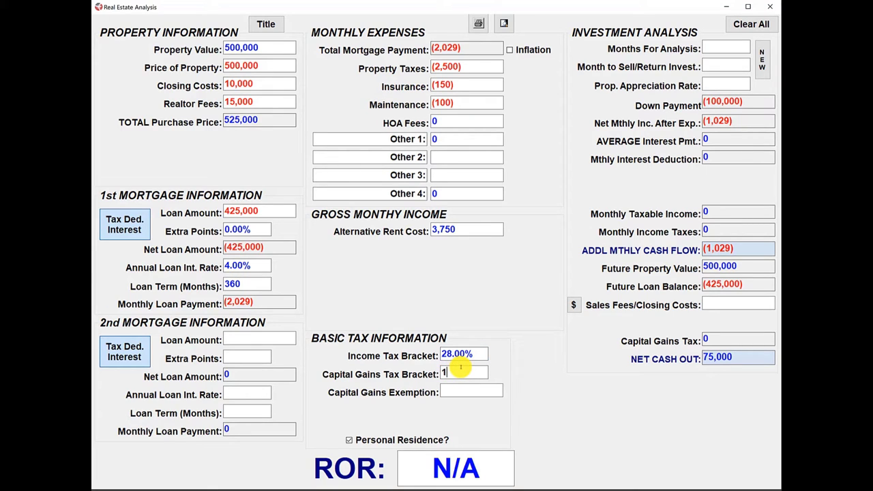
text(15)
click(447, 390)
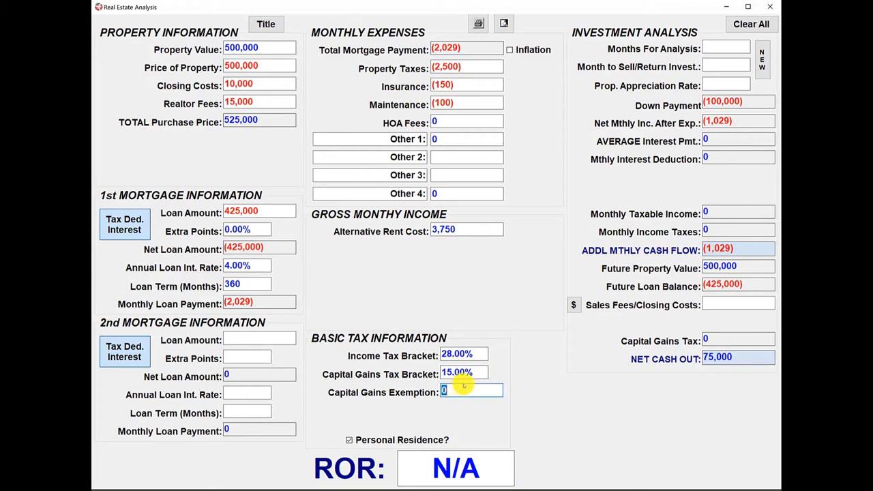
text(5)
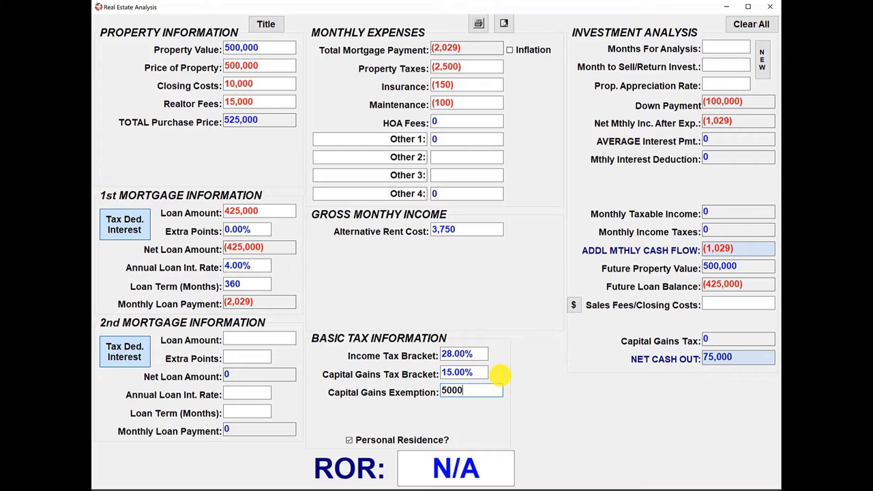
text(00,000)
key(shift+Home)
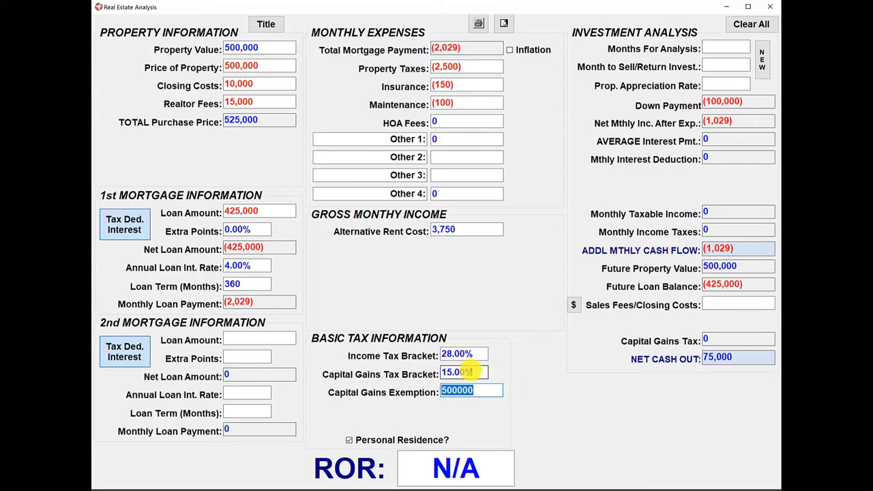
click(447, 372)
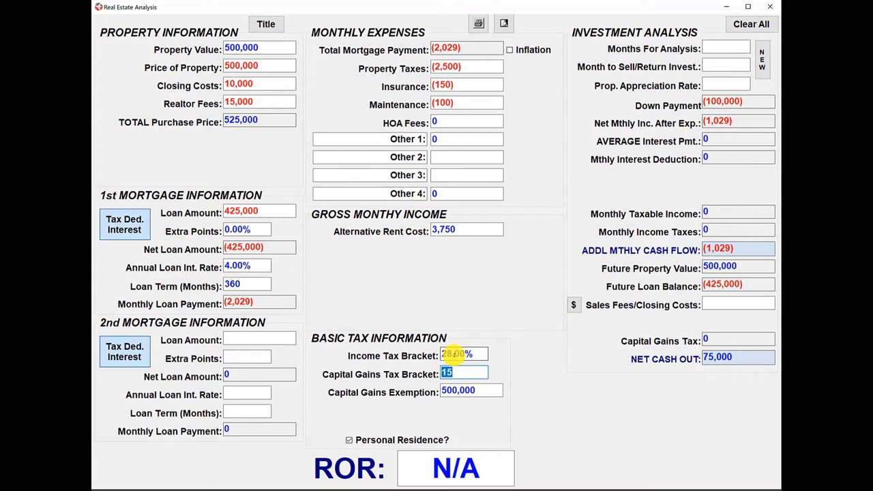
Step: Set 120 months for the analysis and month 120 as the month to sell
click(712, 49)
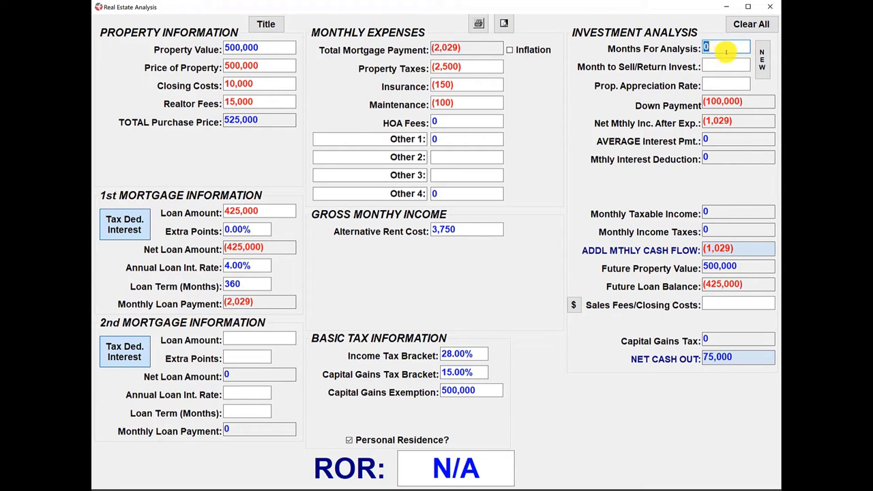
text(120)
key(Return)
click(724, 64)
text(120)
Step: Apply a 3% property appreciation rate and 3% sales fees expressed as a percentage
click(719, 84)
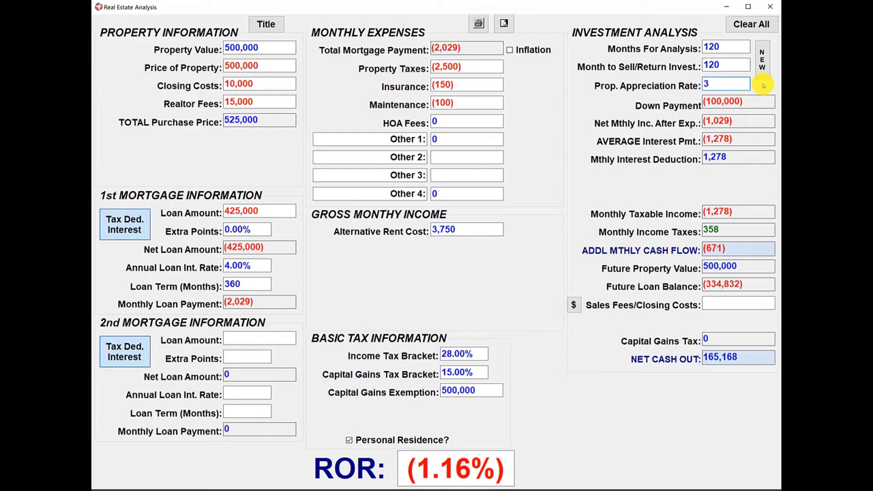
key(Return)
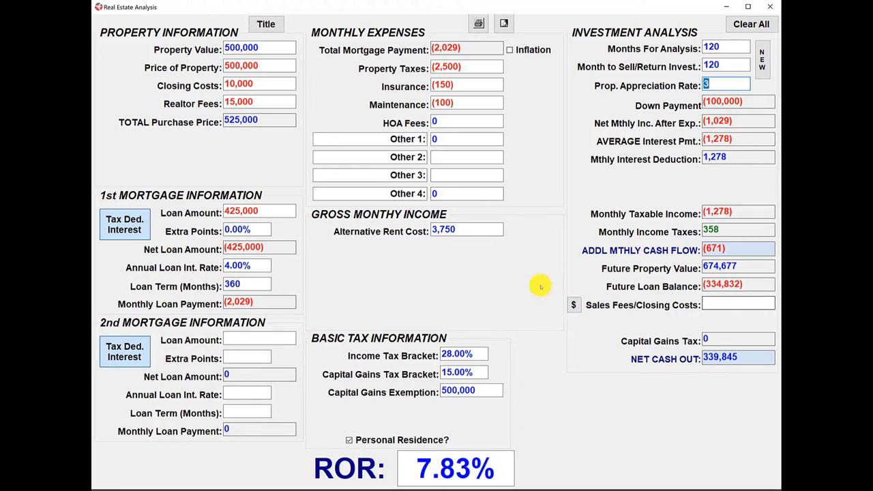
click(573, 306)
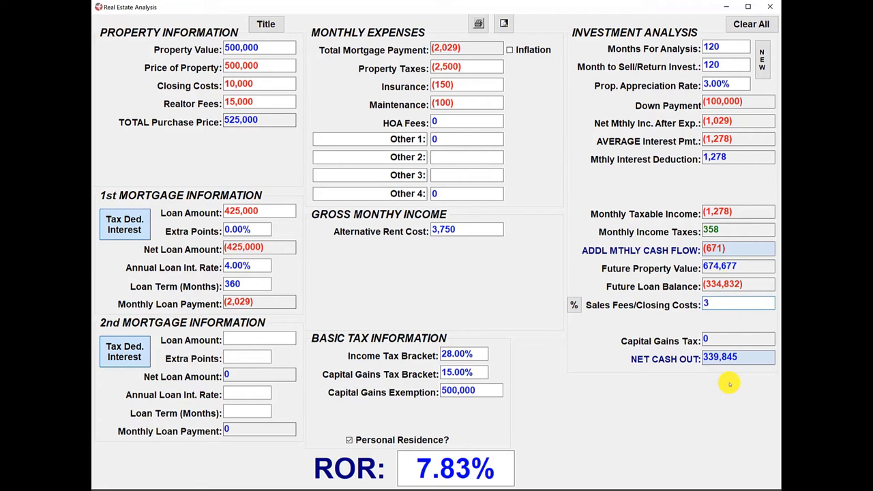
key(Return)
click(753, 305)
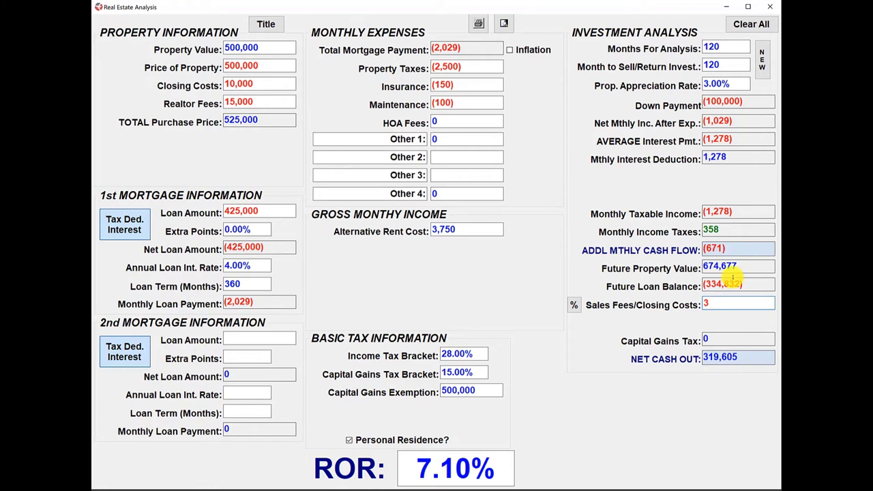
click(728, 83)
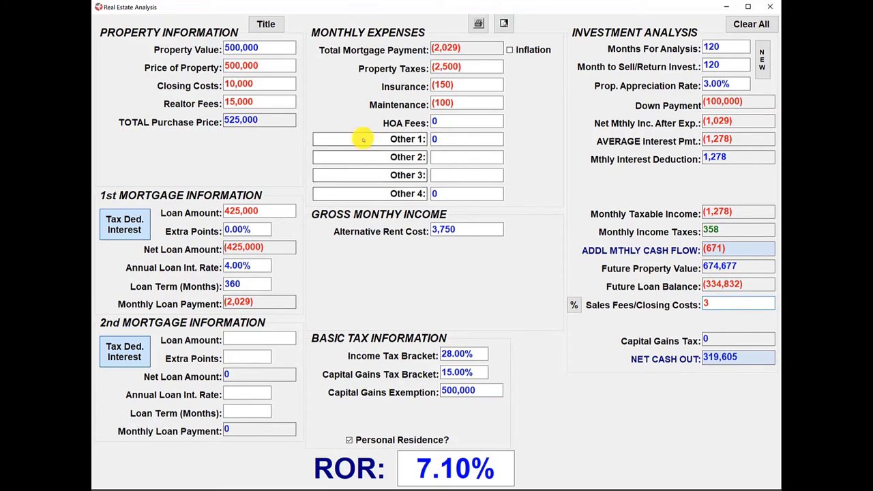
click(253, 229)
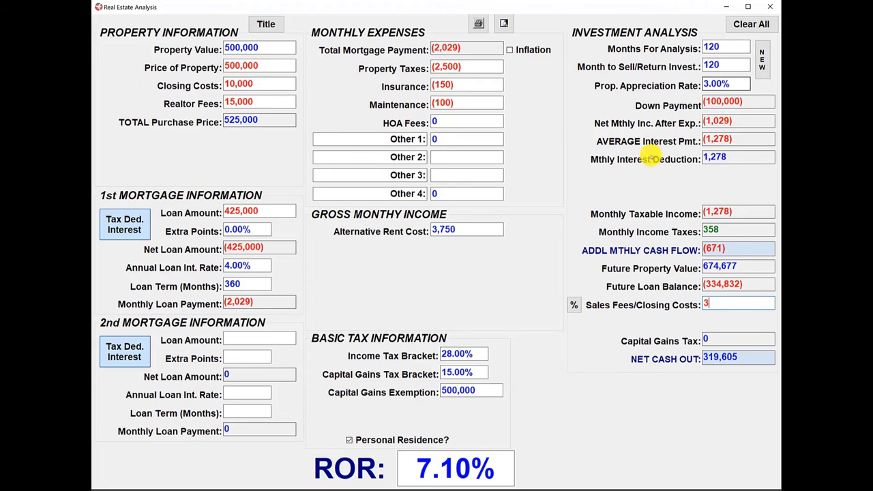
Step: Enable inflation and give the alternative rent a 3% inflation rate, correcting an initial 5%
click(481, 228)
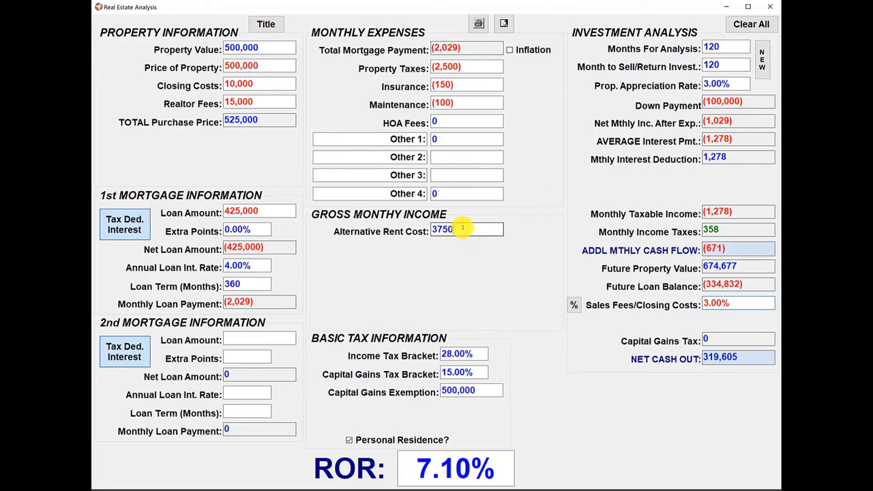
click(509, 51)
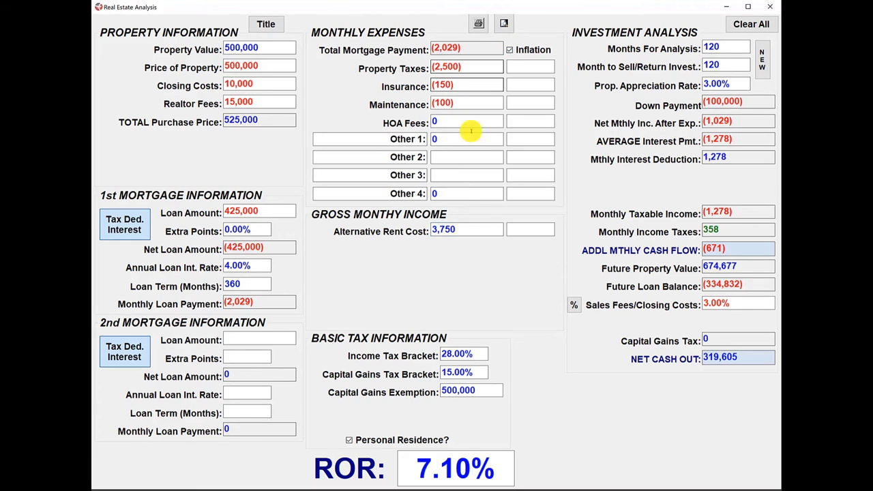
click(531, 233)
text(5)
click(550, 196)
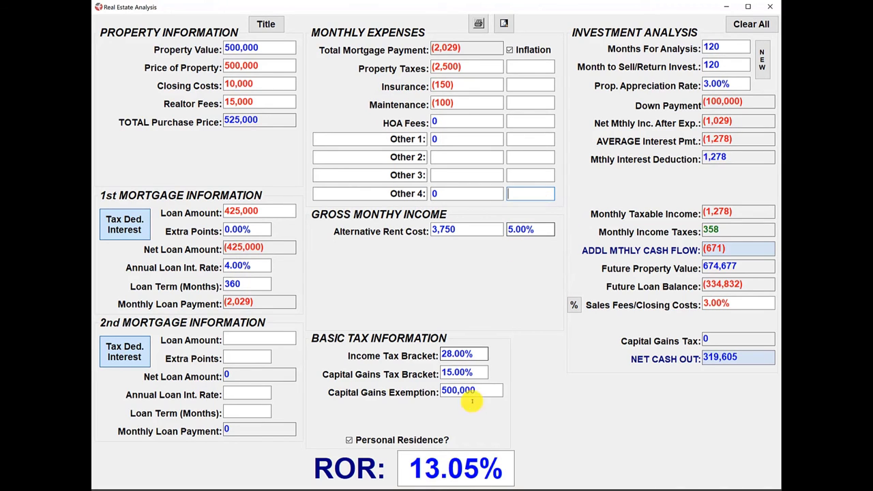
click(433, 194)
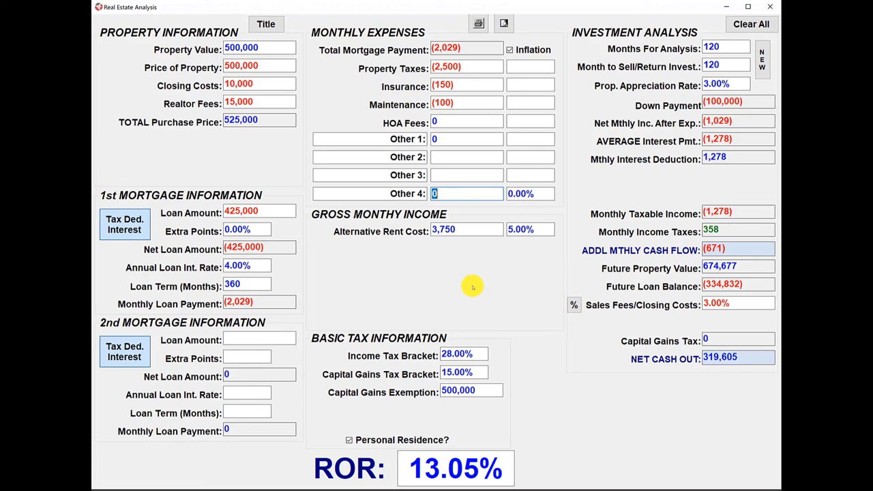
click(539, 229)
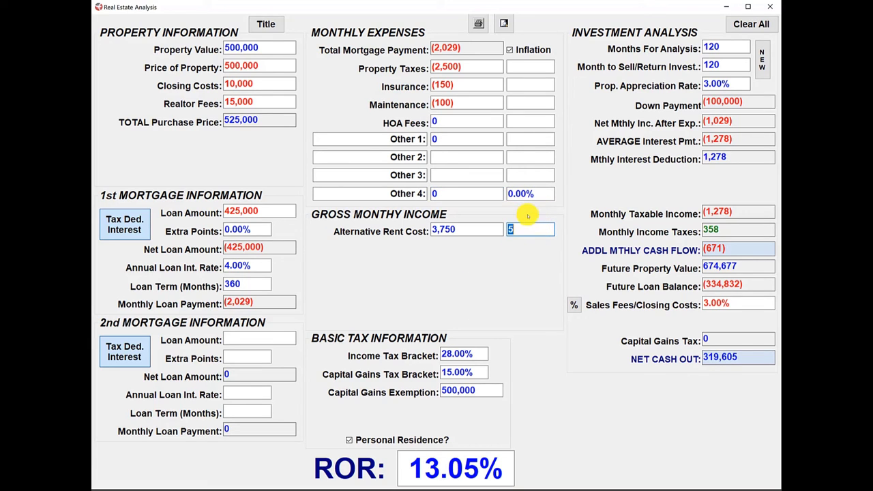
key(Return)
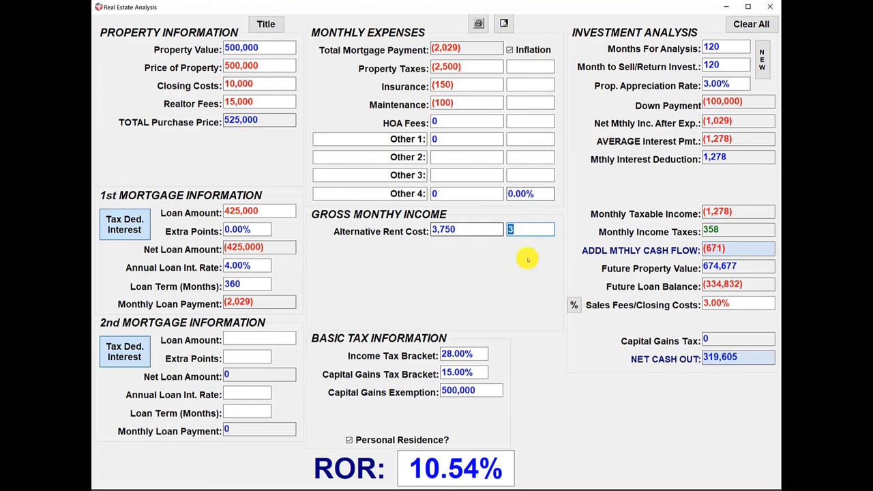